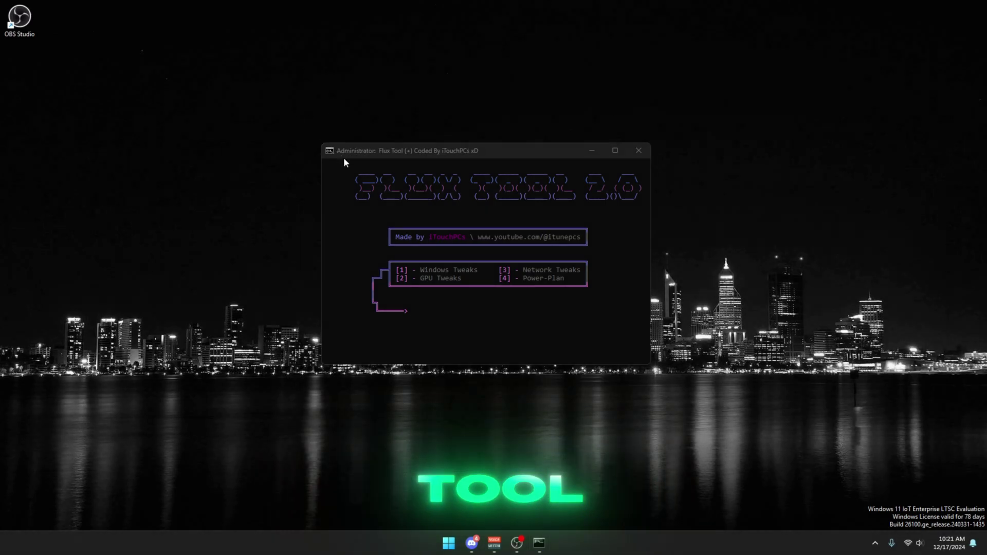
Step: Close the Flux console, check Discord's #vouches, then return to the #free-files tweak archives
click(639, 150)
drag(513, 166, 362, 338)
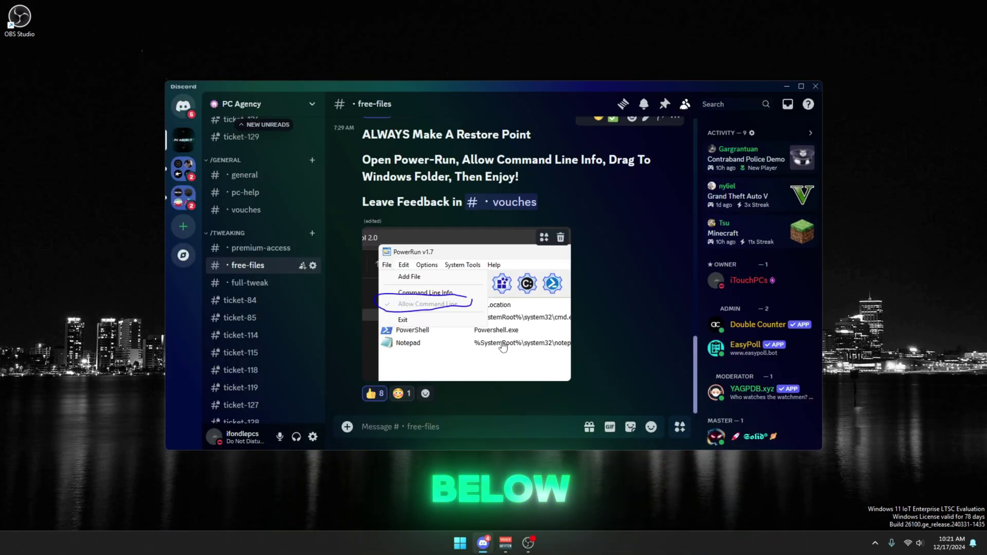
scroll(503, 348, up, 5)
scroll(497, 303, up, 5)
scroll(498, 282, up, 5)
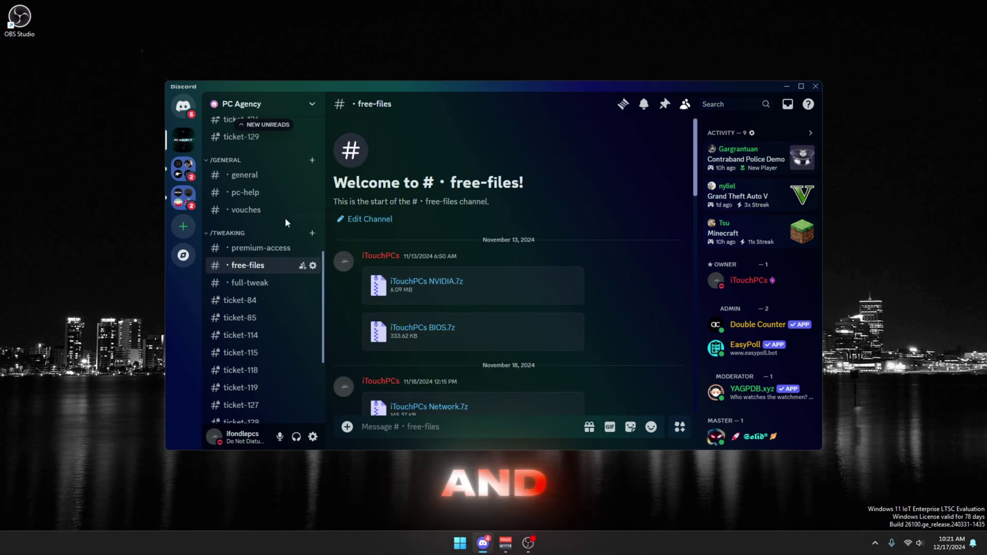
click(245, 211)
scroll(464, 328, up, 3)
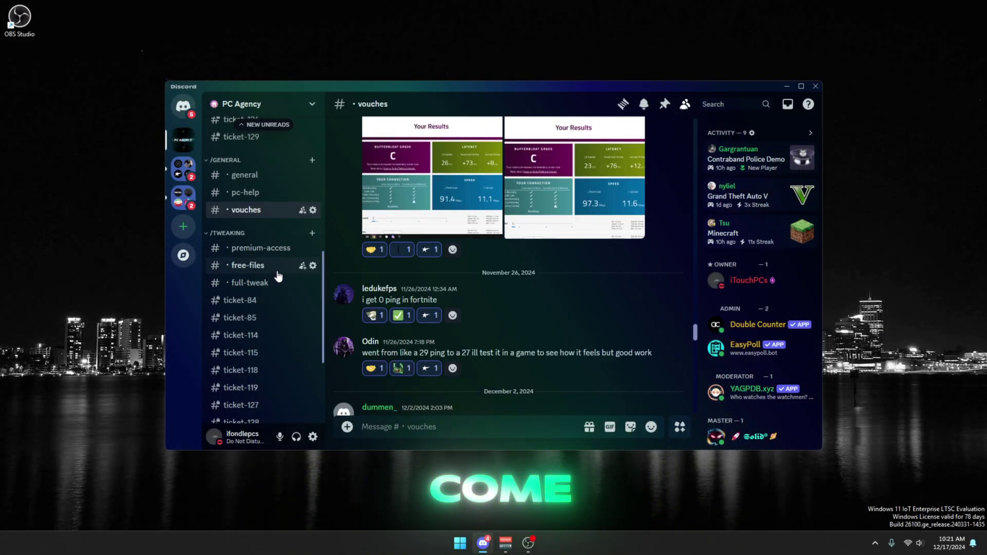
click(265, 271)
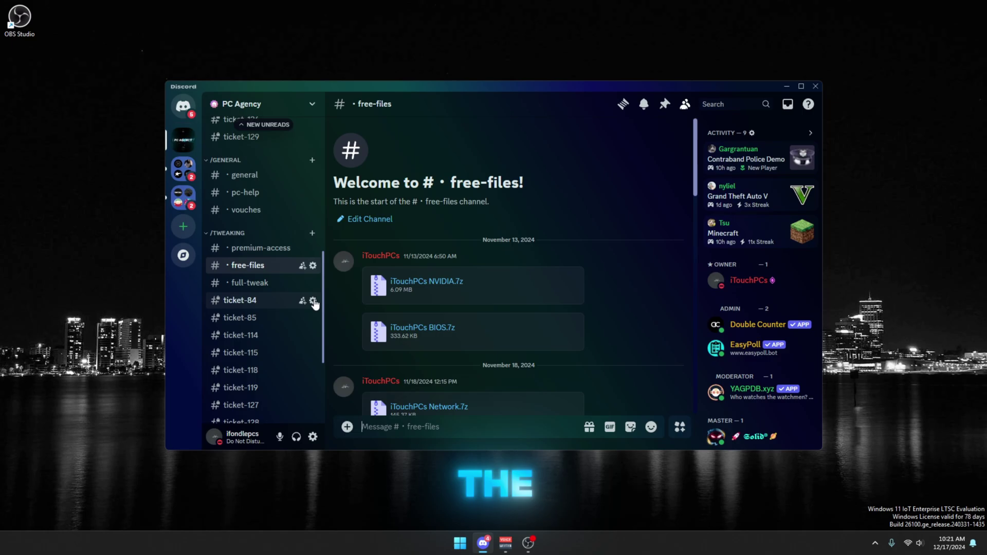
scroll(455, 274, down, 2)
mouse_move(473, 307)
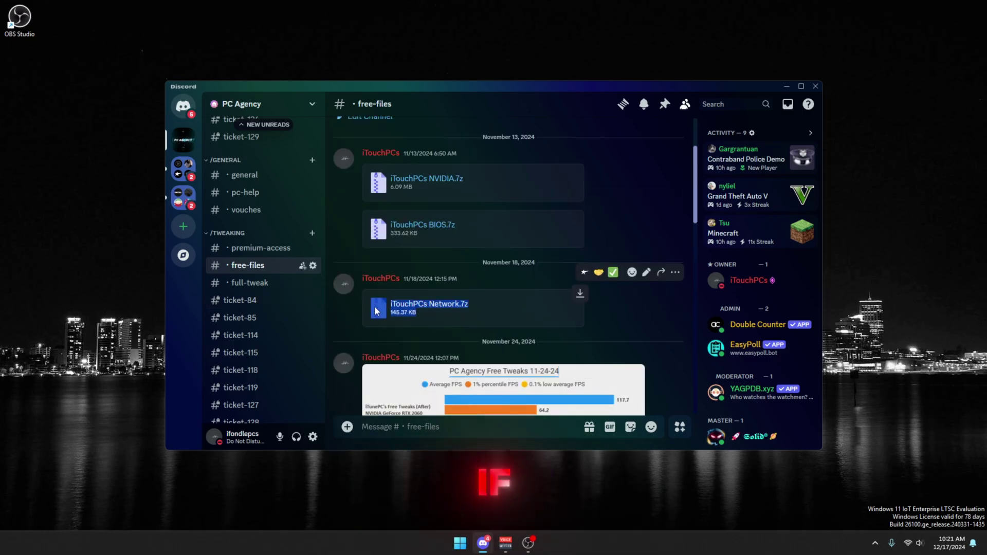
Step: Close Discord and relaunch it from Start search
click(815, 87)
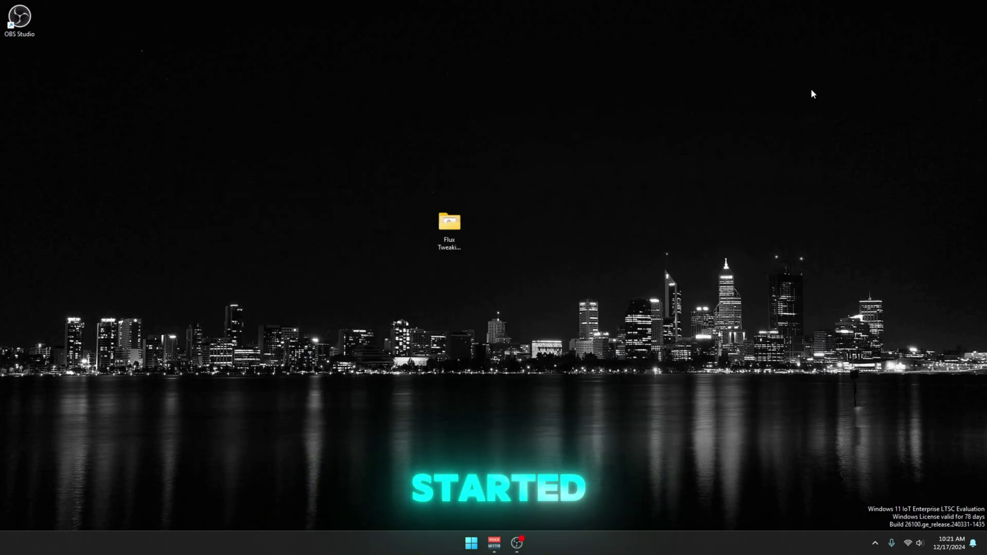
key(super)
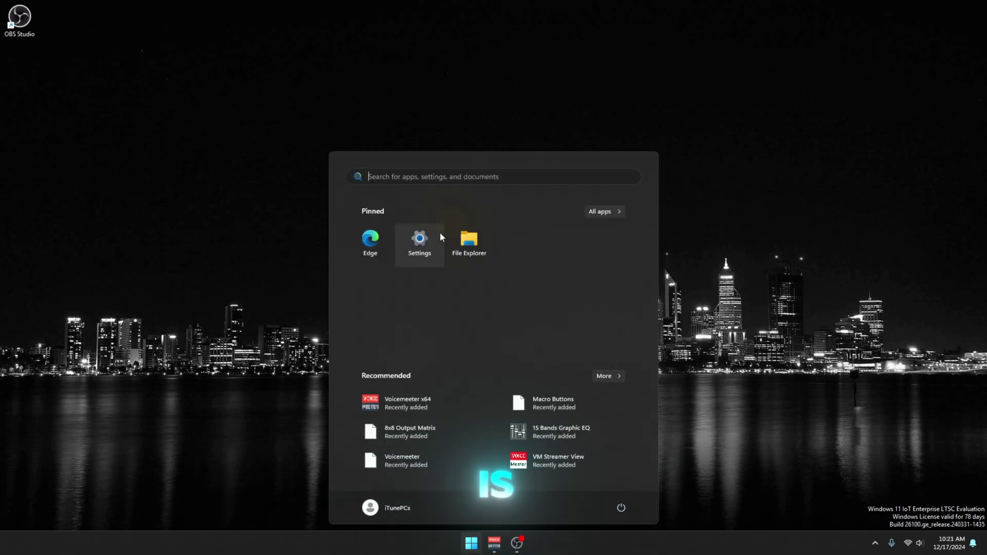
text(discord)
key(Return)
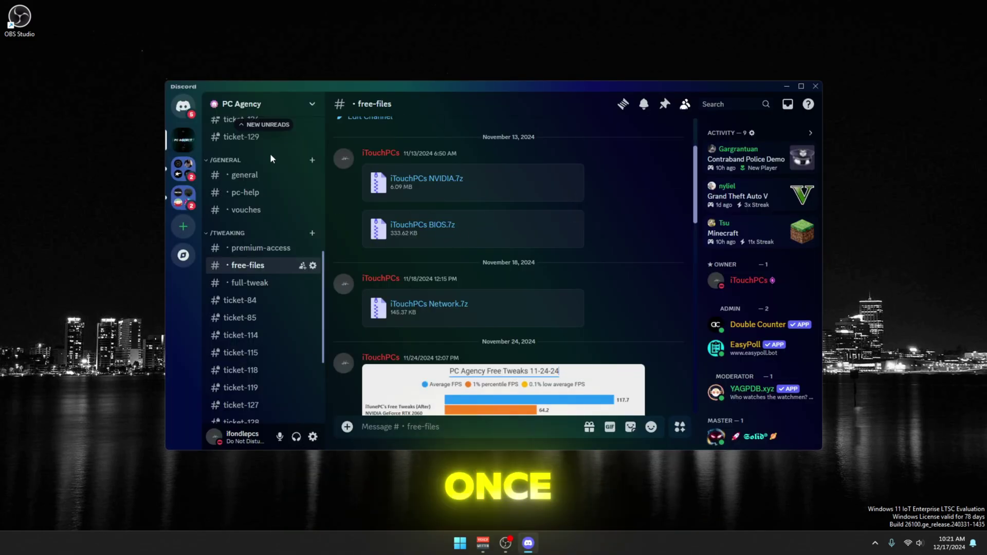
scroll(372, 245, down, 5)
scroll(464, 300, down, 3)
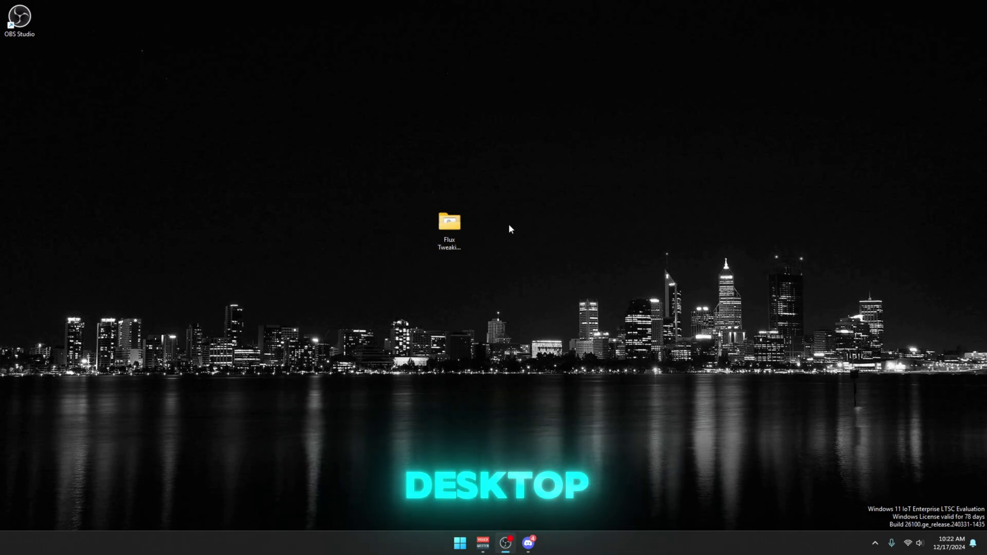
Step: Open the desktop Flux Tweaking Tool 2.0 folder and look over its three files
drag(503, 169, 355, 303)
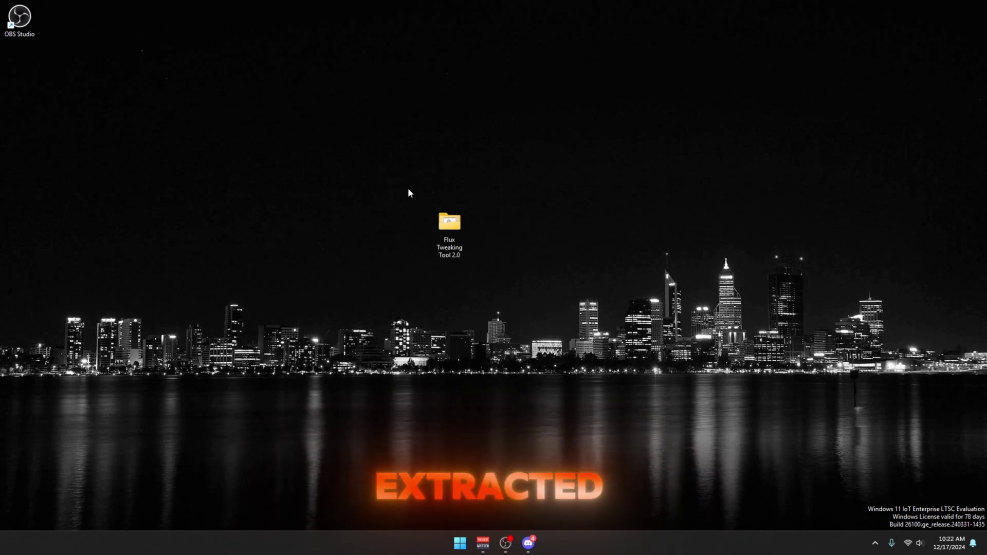
drag(401, 173, 486, 282)
double_click(449, 227)
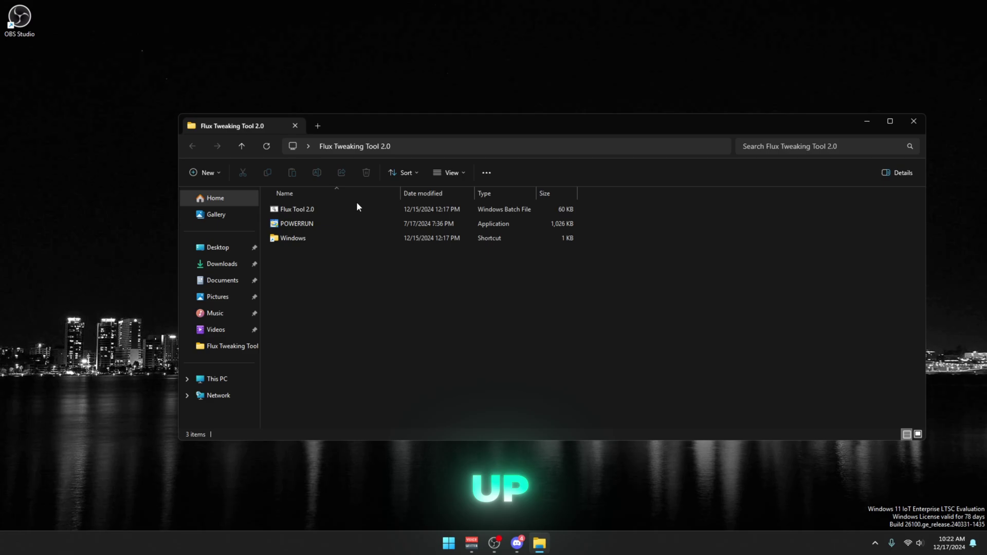
drag(299, 255, 300, 155)
click(294, 254)
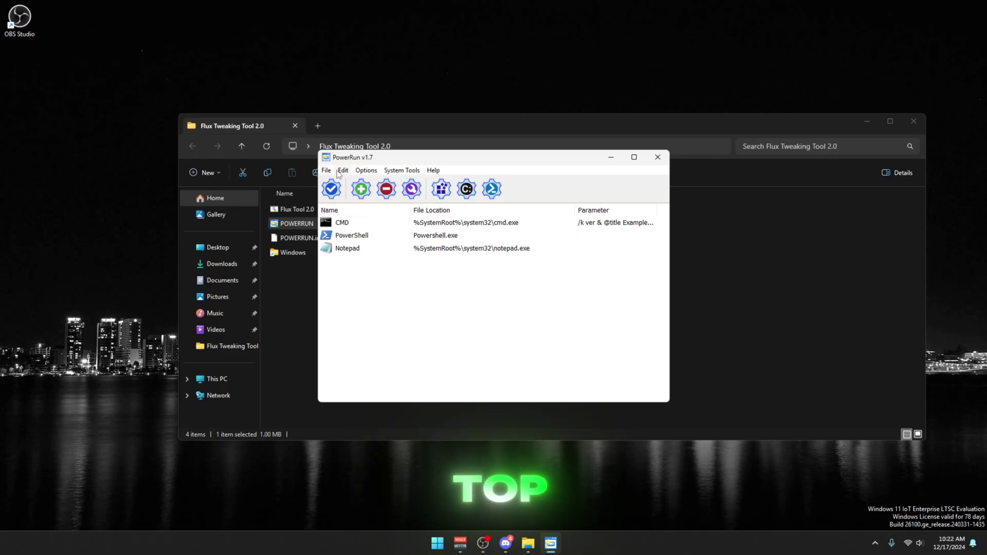
Step: Enable PowerRun's Allow Command Line option from its File menu
click(352, 210)
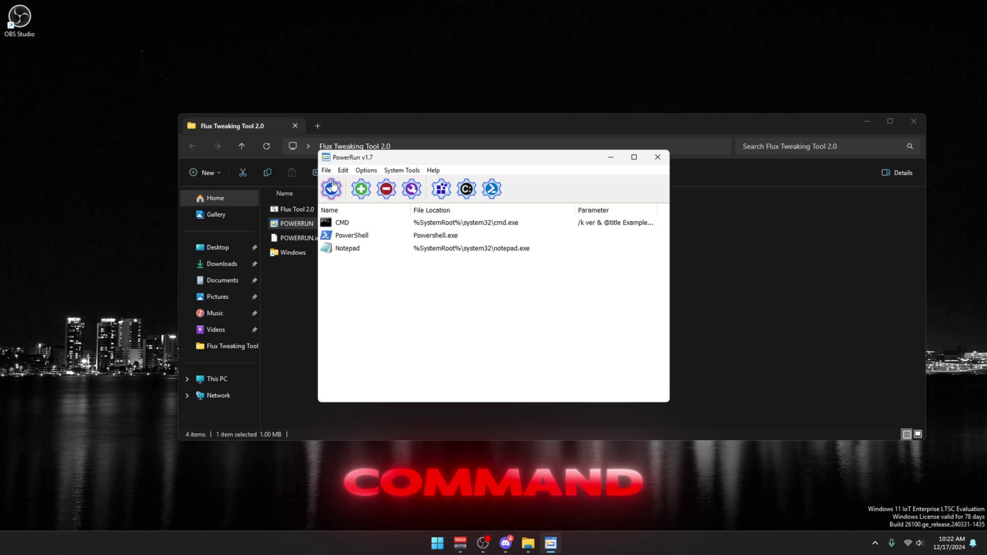
click(326, 171)
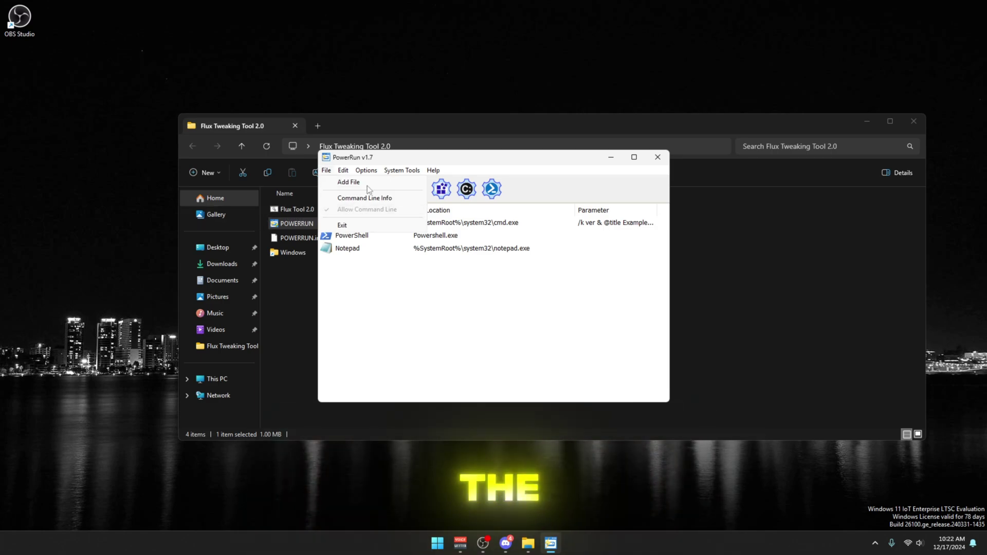
Step: Move POWERRUN and POWERRUN.ini into Windows with admin permission, then run Flux Tool 2.0 as administrator
click(664, 157)
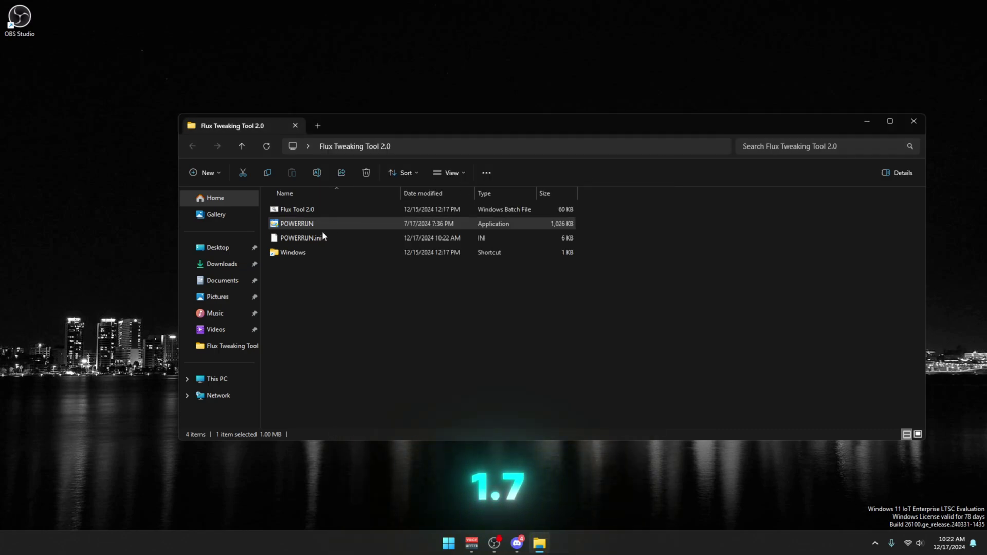
ctrl+click(297, 224)
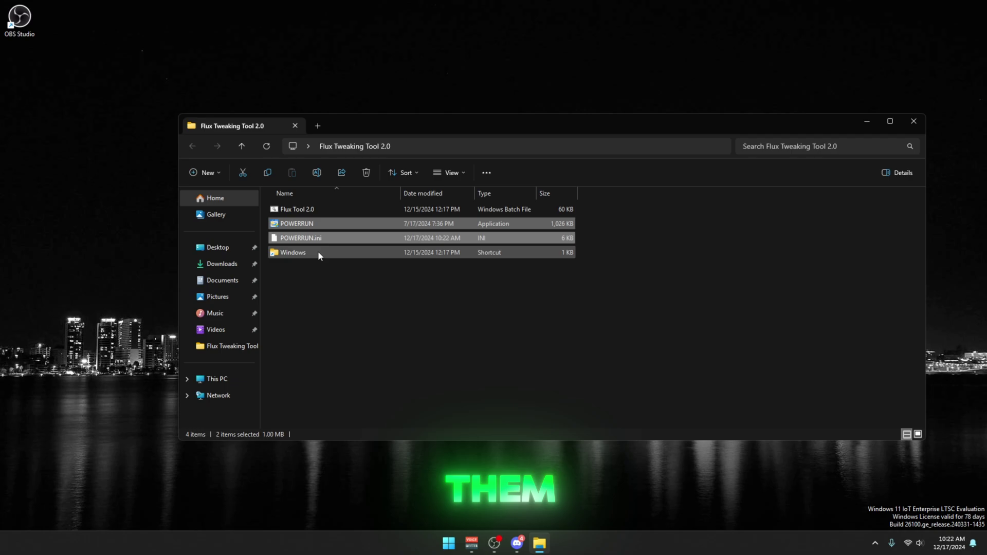
drag(287, 242, 318, 252)
click(425, 209)
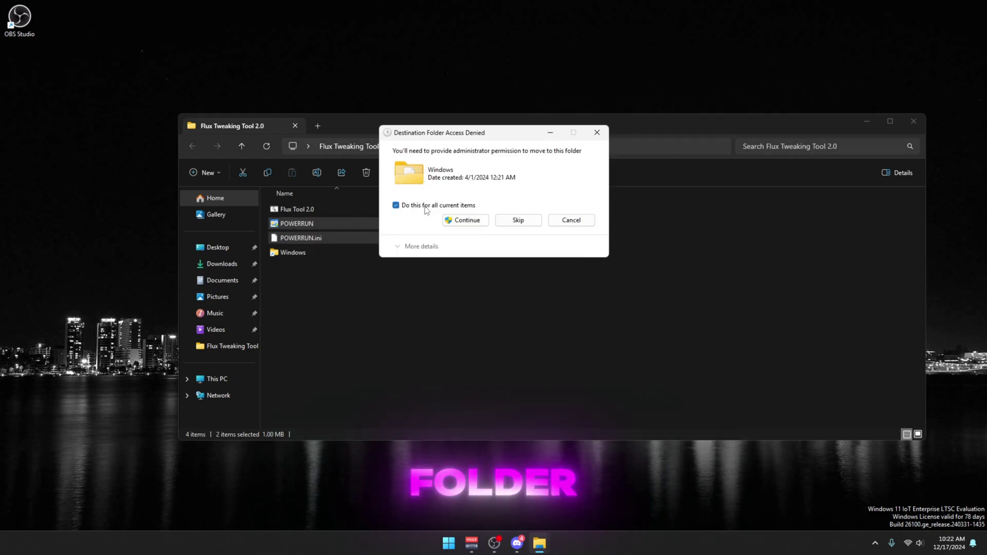
click(463, 220)
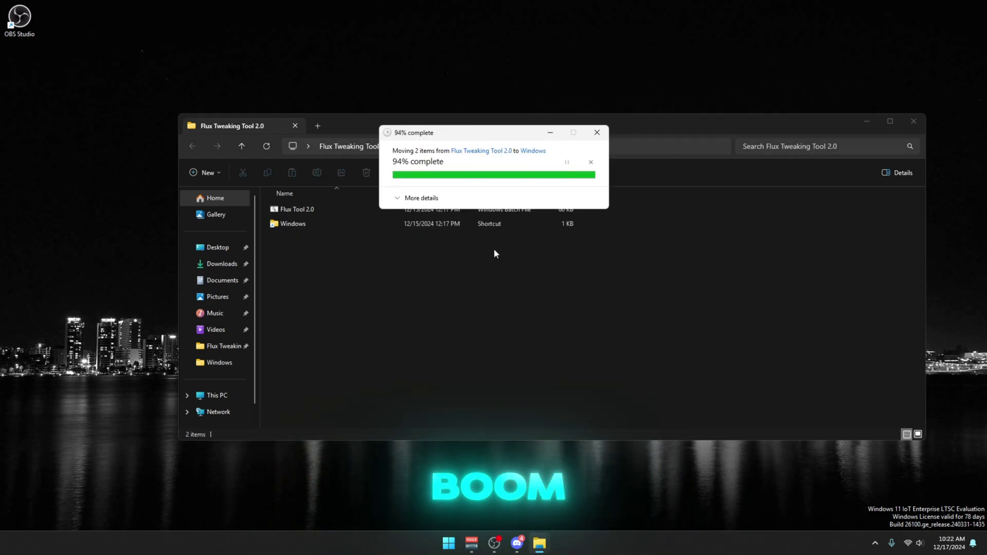
right_click(293, 209)
click(330, 249)
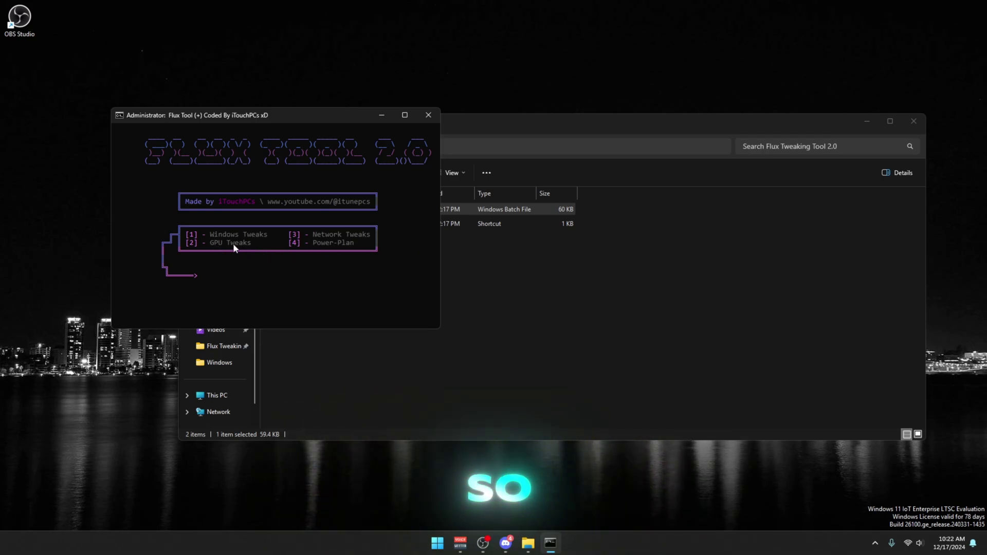
text(1)
Step: Apply Windows Tweaks (option 1) with updates and Defender disabled, then choose GPU Tweaks (option 2)
key(Return)
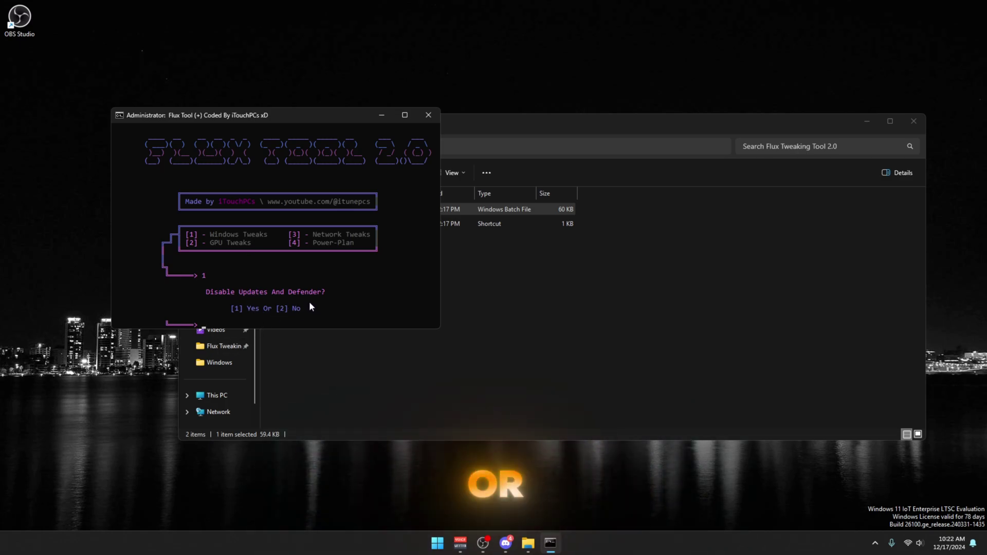
text(1)
key(Return)
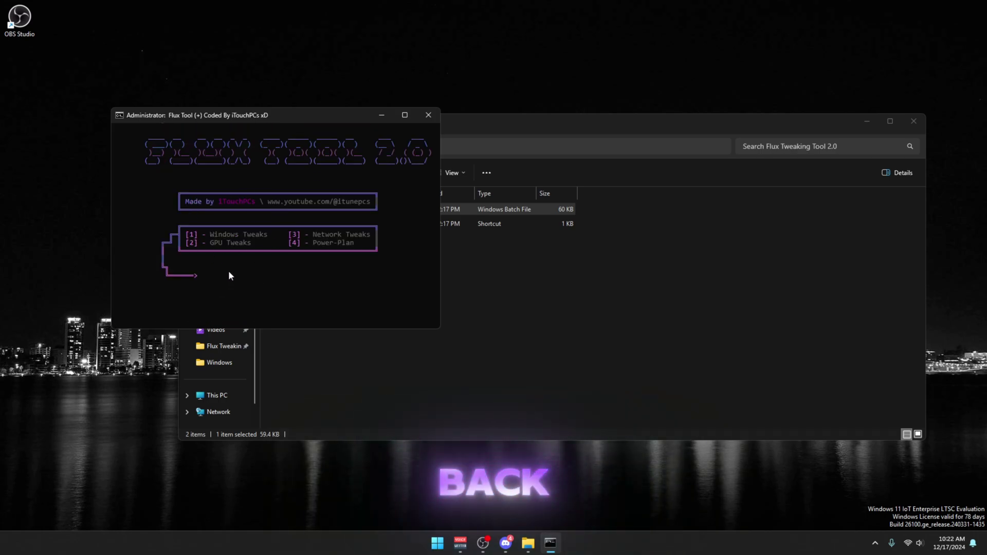
text(2)
key(Return)
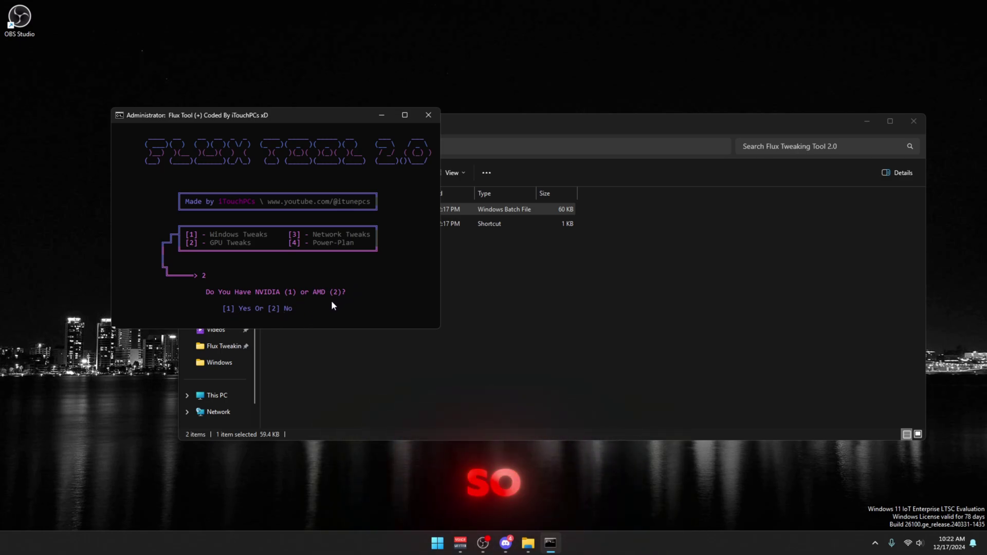
text(1)
Step: Choose NVIDIA for the GPU tweaks, then run Network Tweaks (option 3) for Windows 11
key(Return)
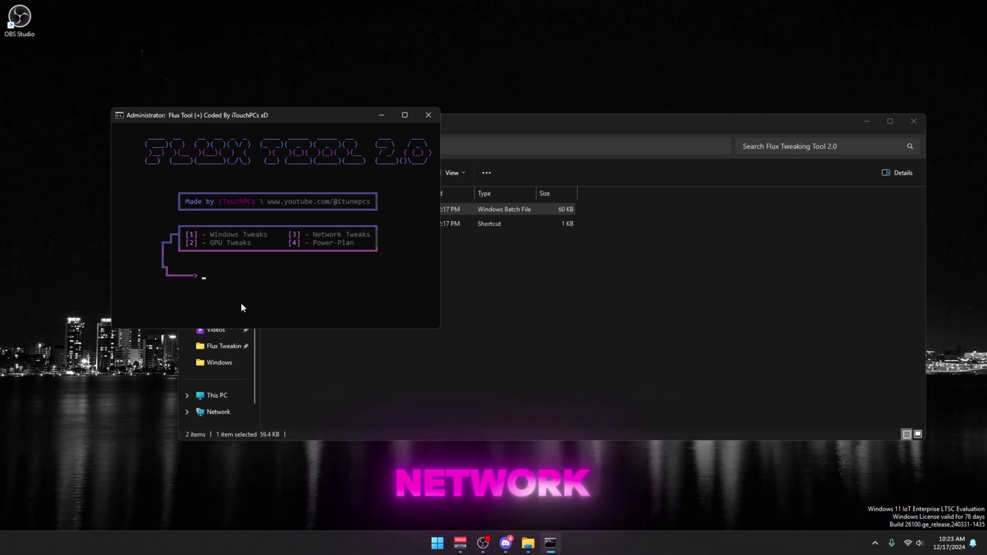
text(3)
key(Return)
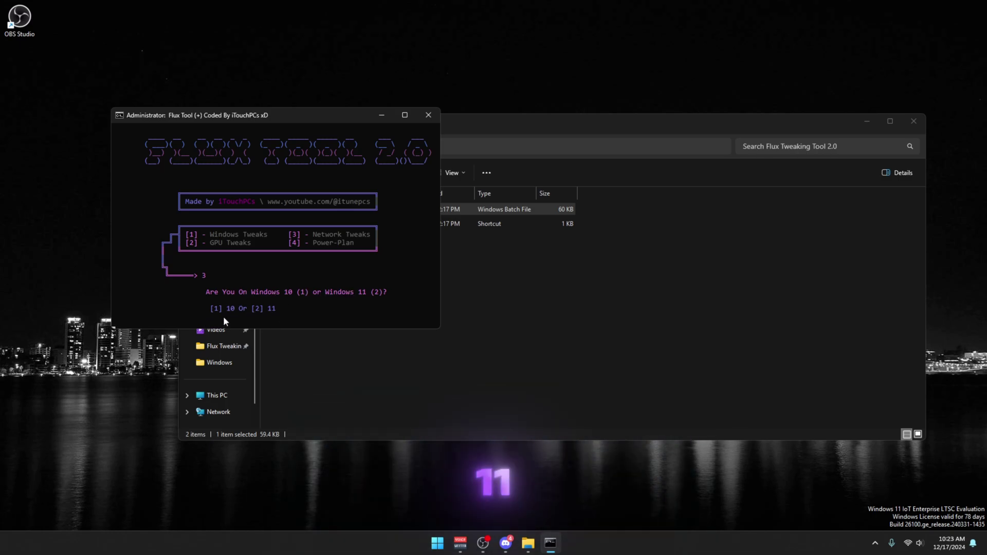
text(2)
key(Return)
text(2)
key(Return)
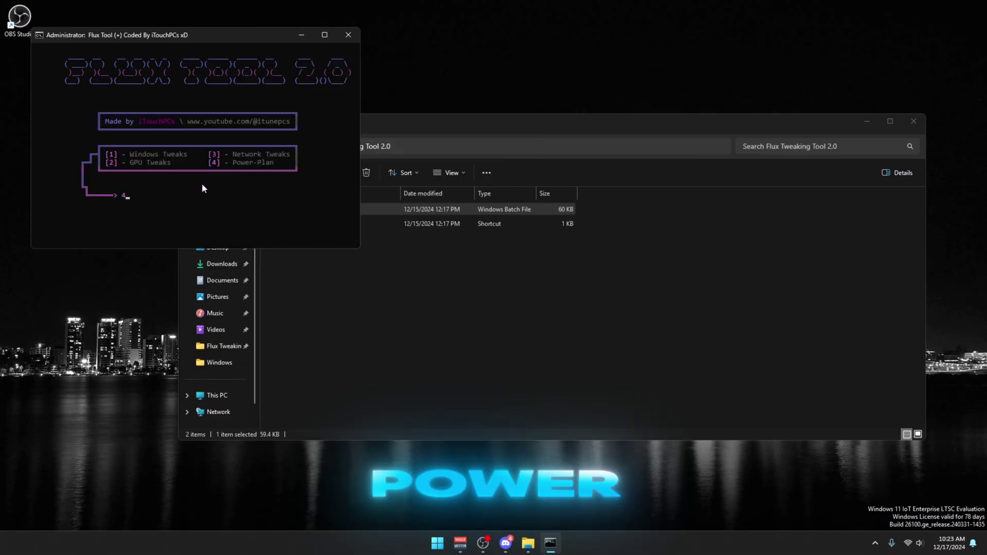
Step: Run the Power-Plan tweak (option 4), then view Discord's #vouches channel
key(Return)
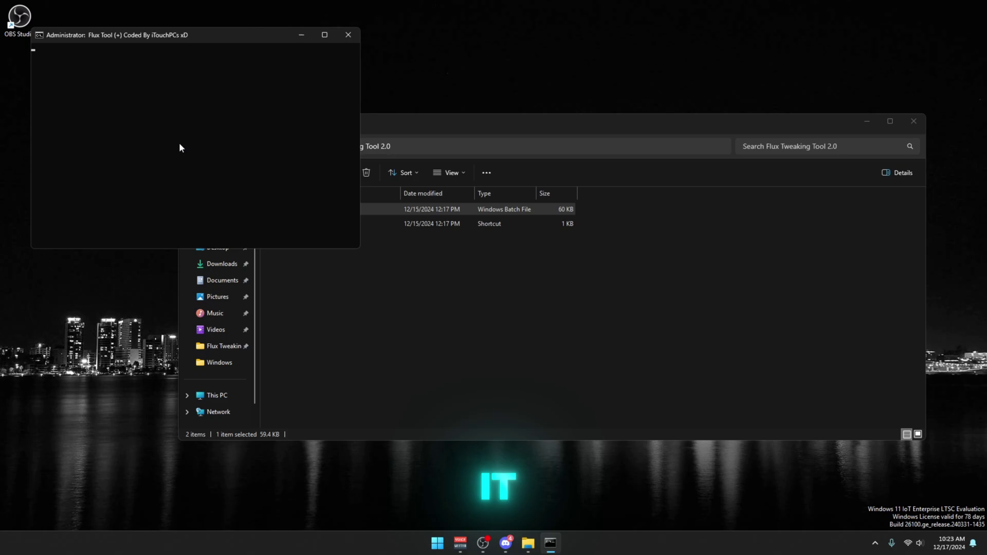
key(alt+Tab)
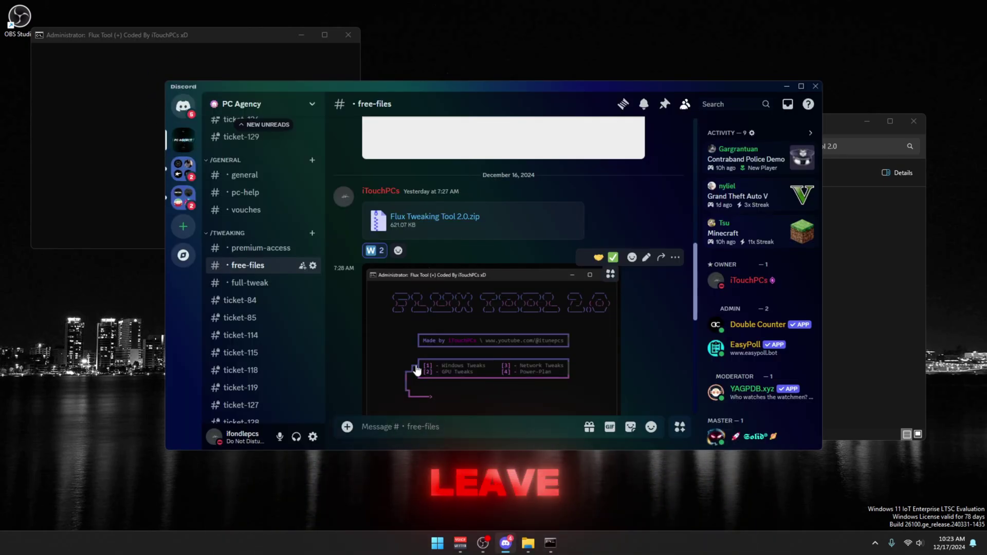
scroll(250, 275, up, 1)
click(246, 260)
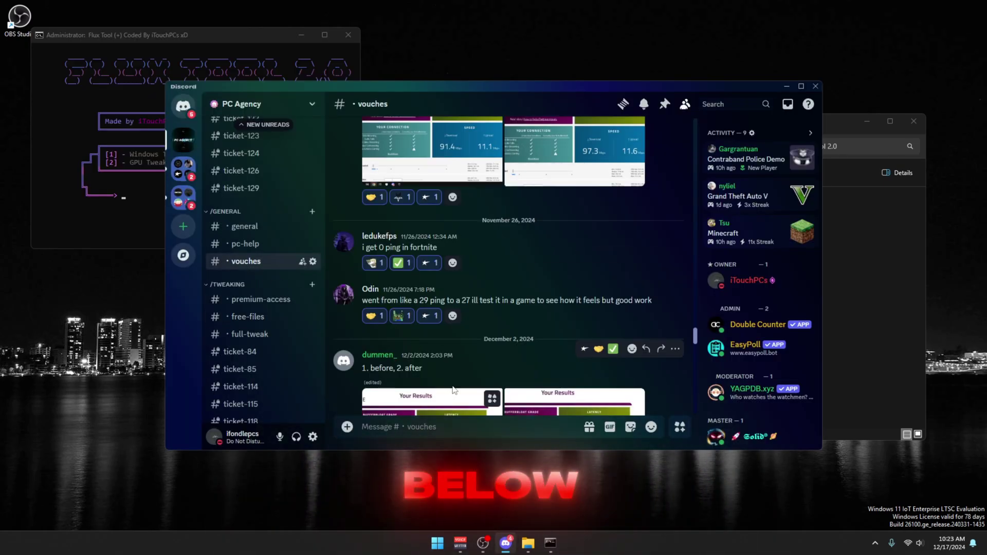
scroll(421, 332, up, 5)
scroll(421, 332, down, 5)
scroll(413, 323, down, 5)
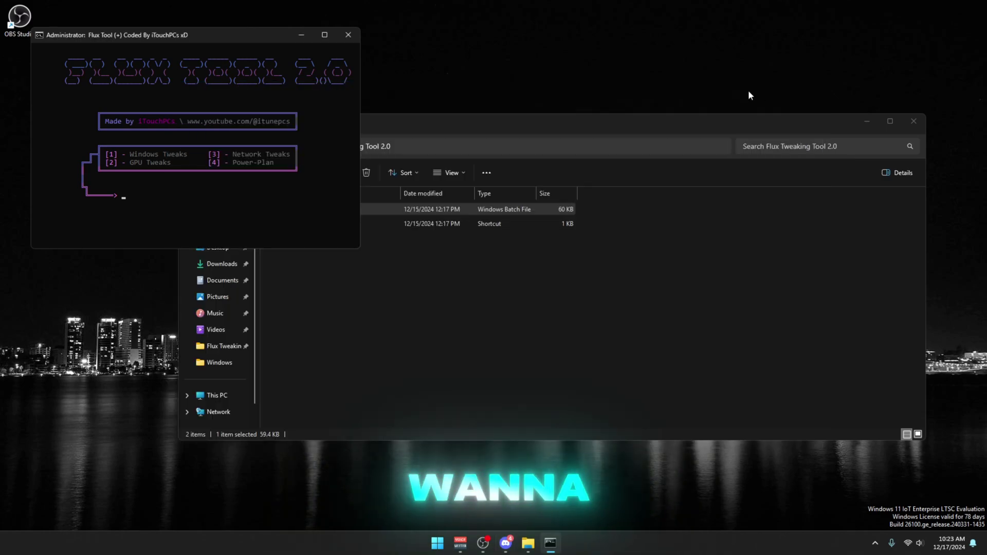
Step: Hide Discord and centre the Flux Tool console window on screen
click(786, 86)
drag(210, 47, 501, 198)
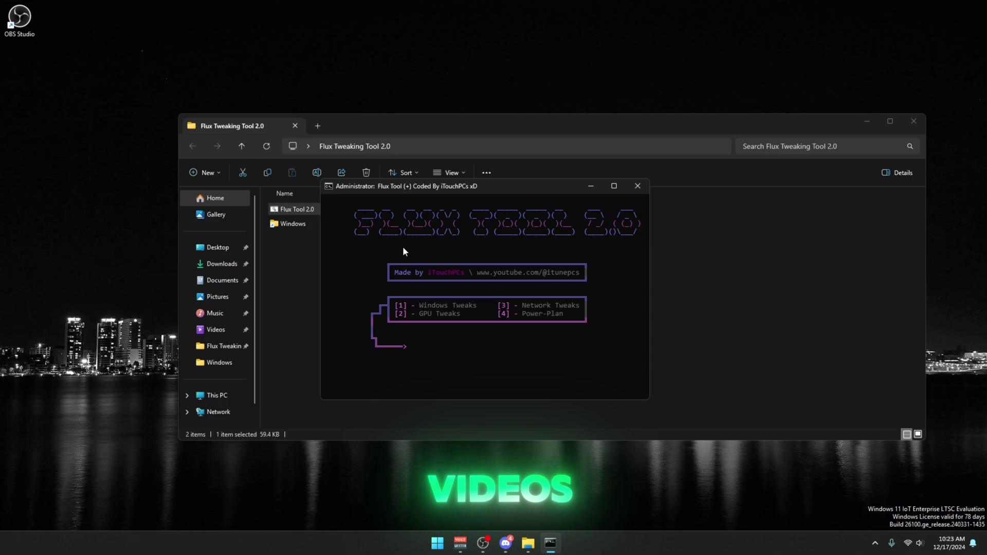